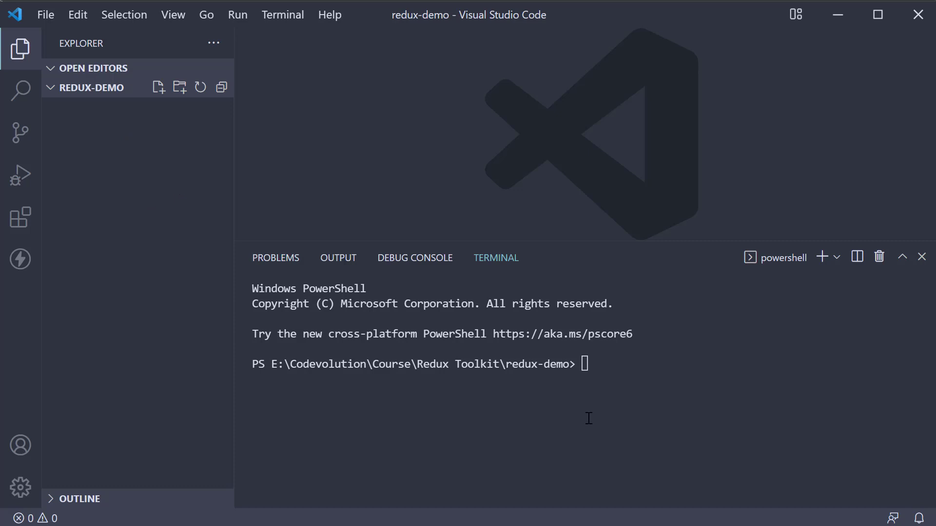
- Run npm init --yes in redux-demo and open the generated package.json
click(658, 416)
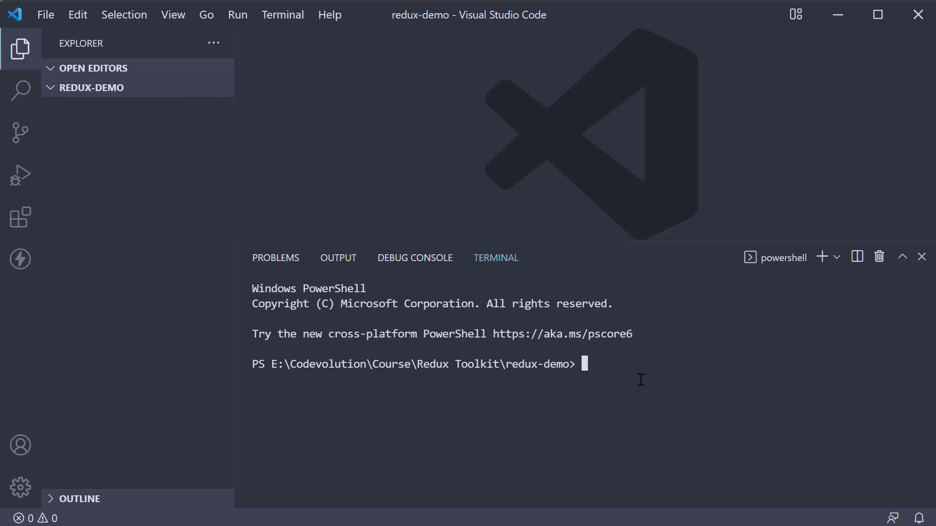
text(npm init )
text(--)
text(yes)
key(Return)
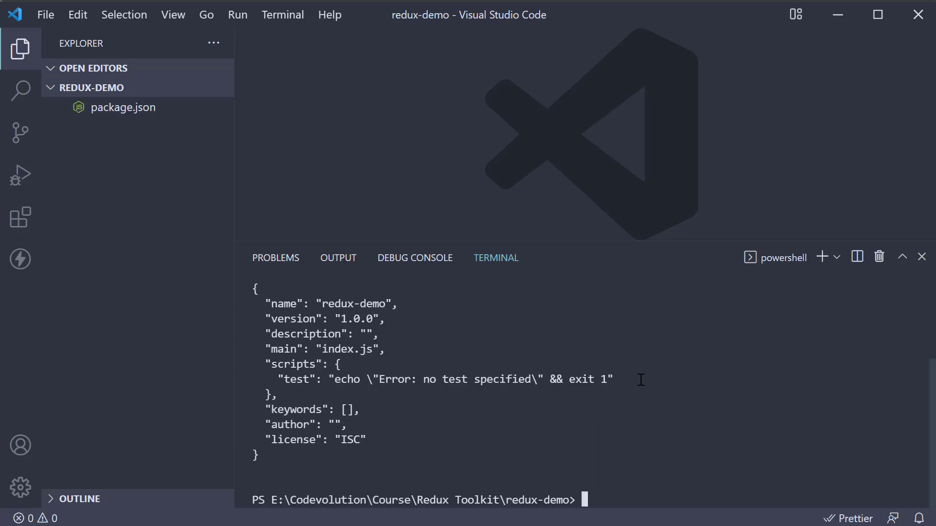
click(149, 110)
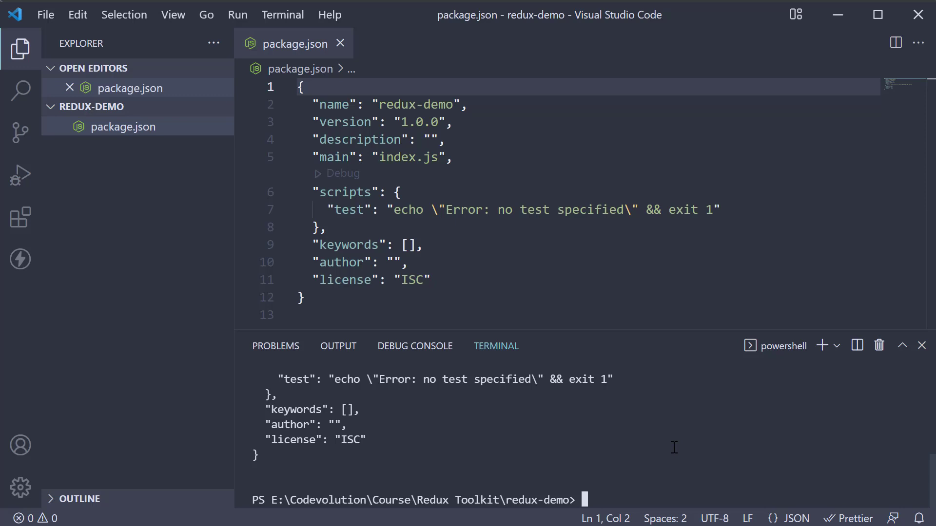
text(npm i)
text(nstall redux)
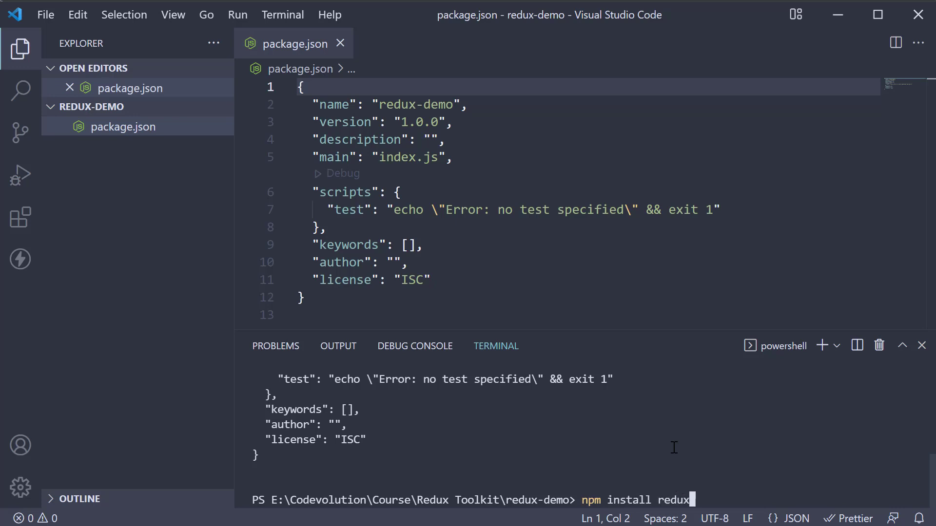
- Run npm install redux so package.json lists redux ^4.1.2 under dependencies
key(Return)
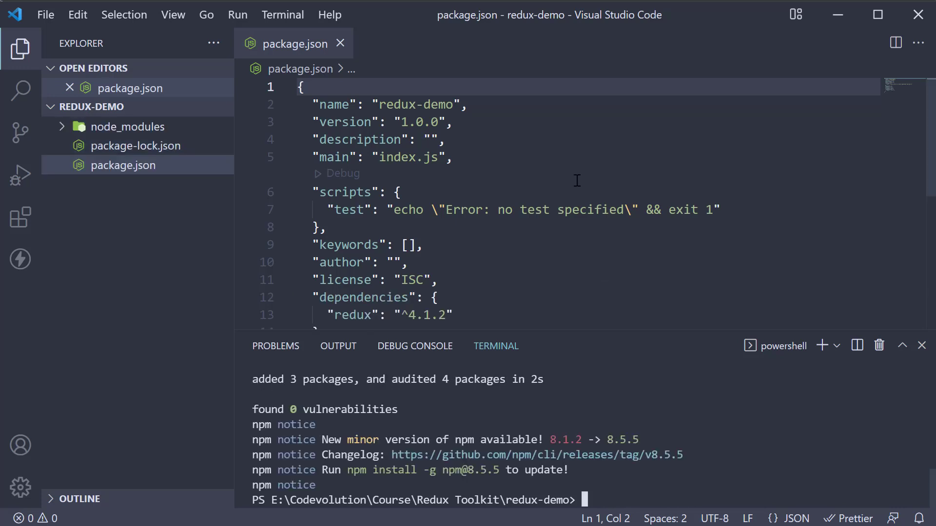
scroll(581, 169, down, 2)
drag(304, 231, 343, 267)
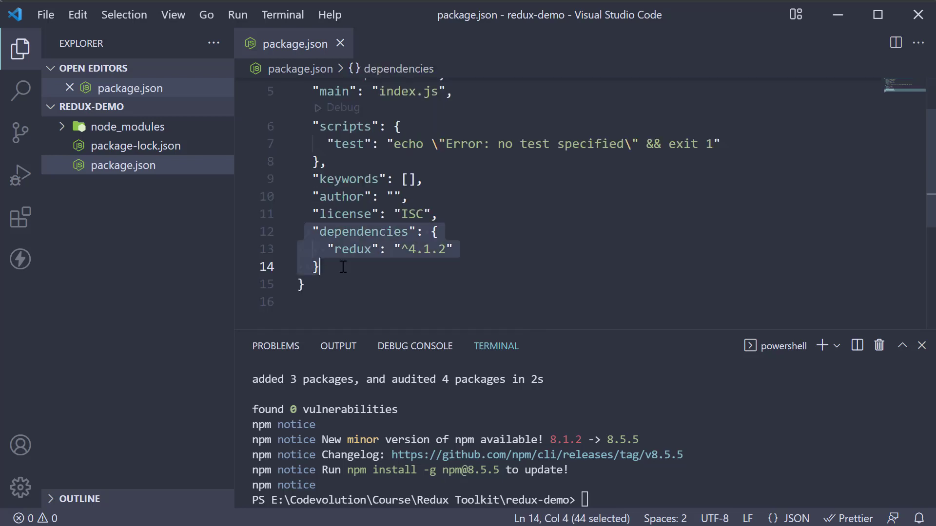
click(362, 268)
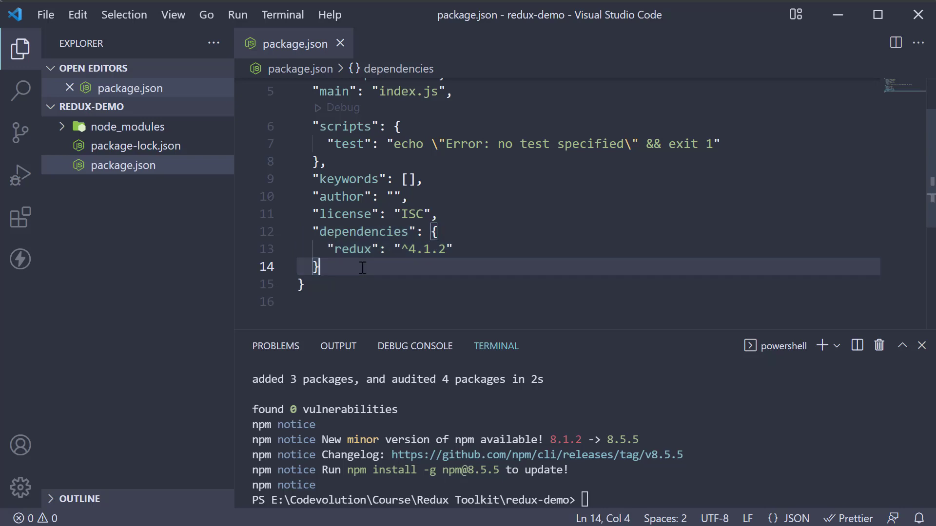
mouse_move(162, 178)
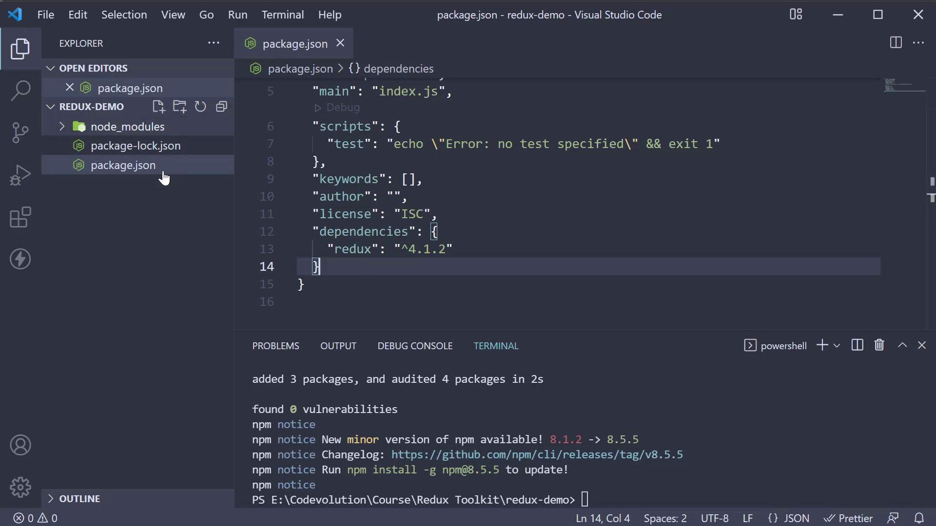
- Create index.js containing console.log('From index.js') and save it
click(158, 107)
text(index.js)
key(Return)
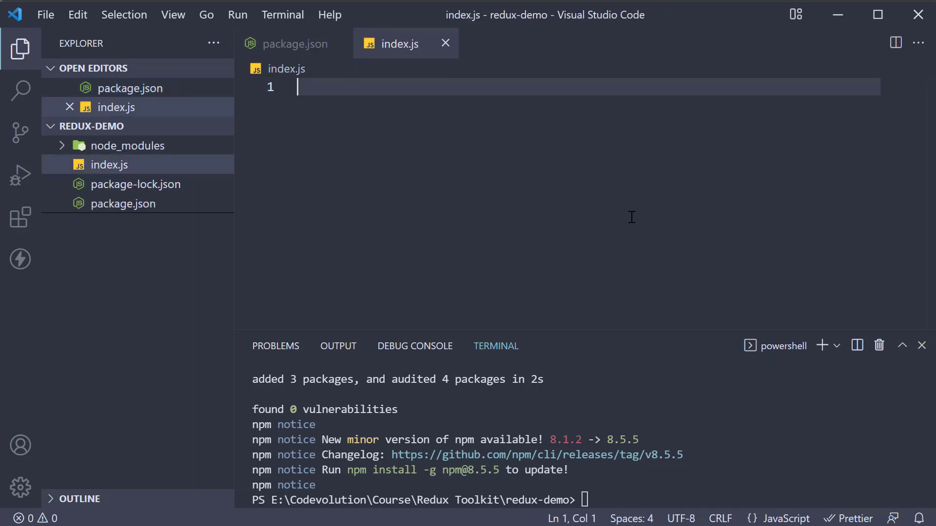
text(clg)
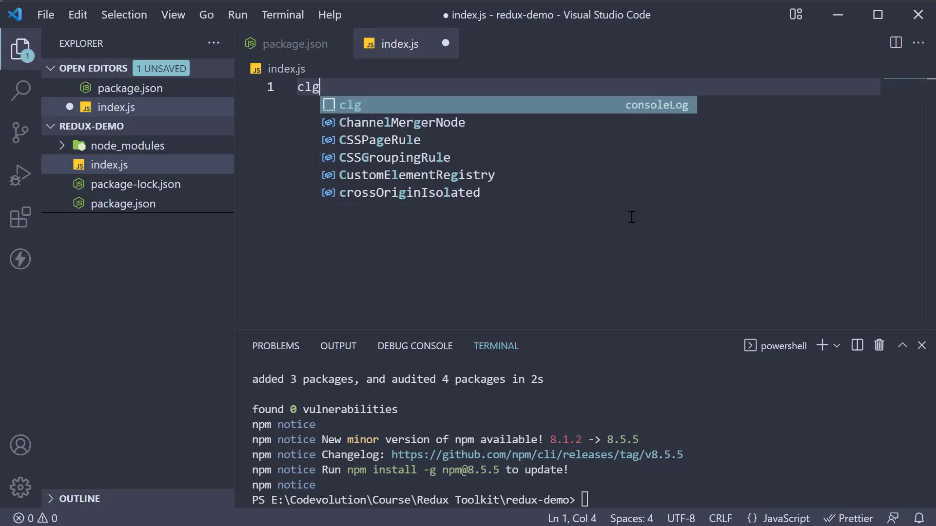
key(Return)
text('From index.js)
key(End)
key(Return)
key(ctrl+s)
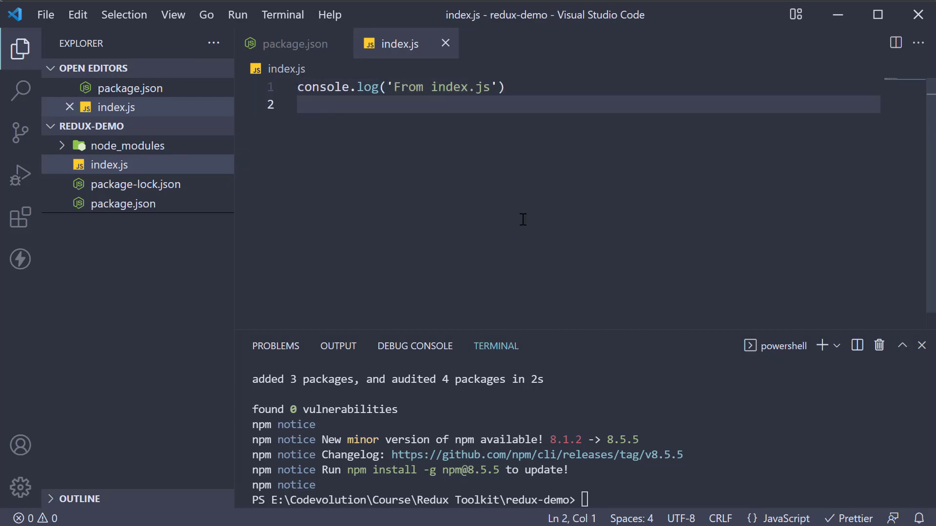
click(744, 426)
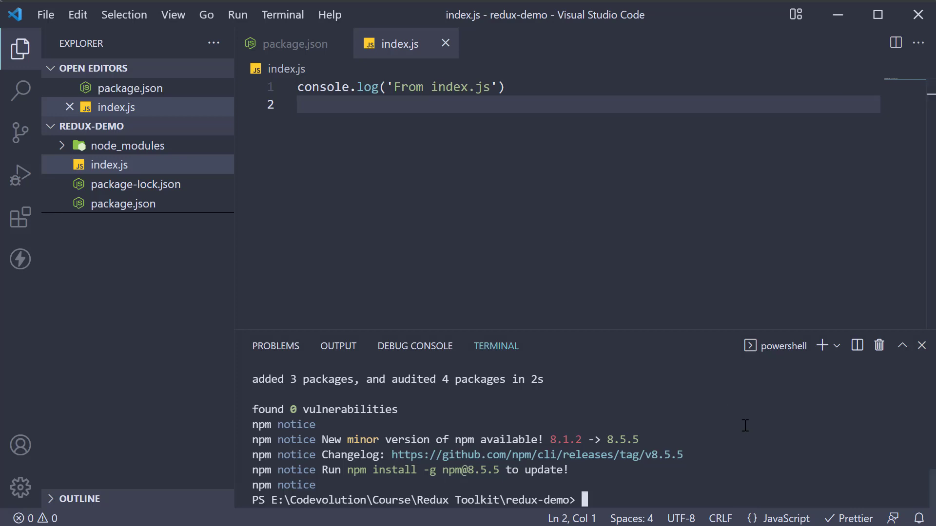
text(node index)
- Run node index and highlight the printed 'From index.js' output
key(Return)
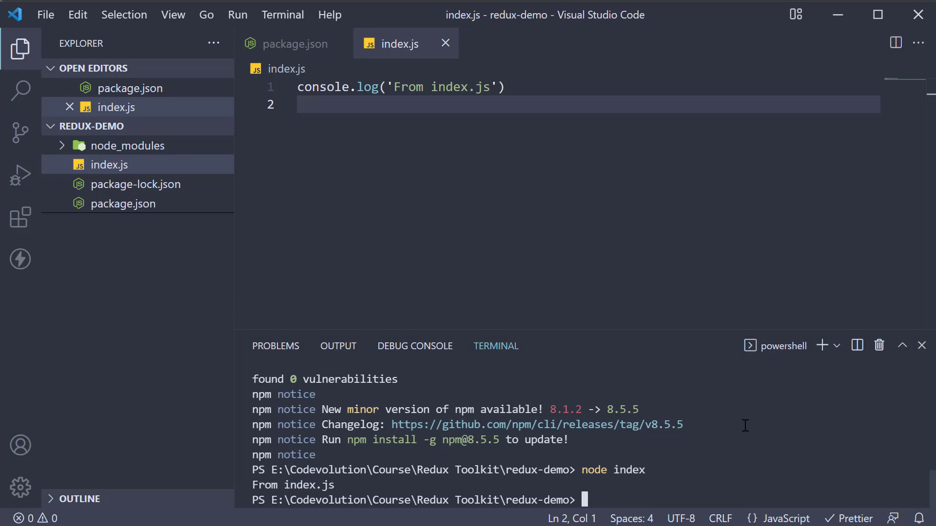
drag(252, 486, 357, 484)
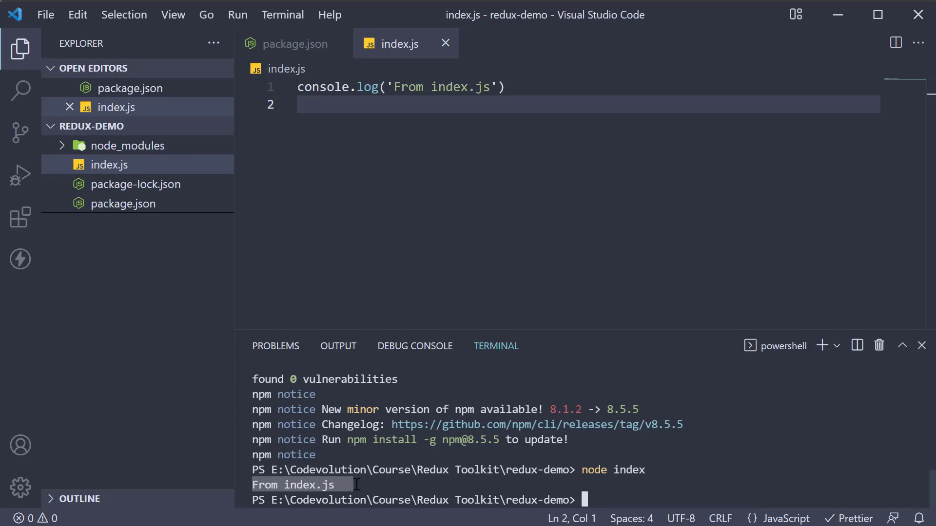
key(ctrl+c)
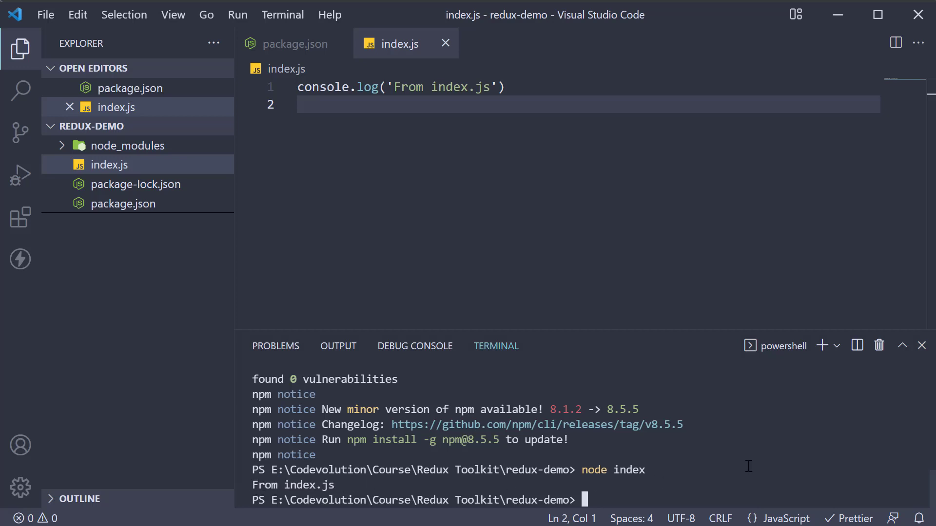